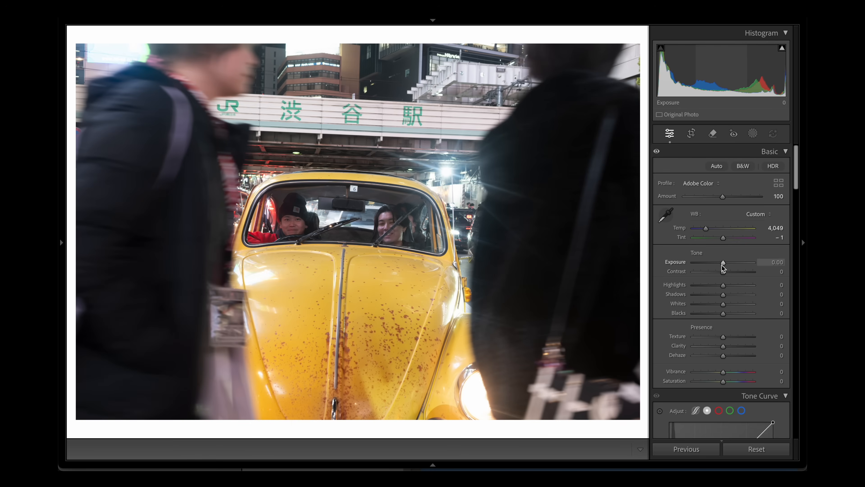
Set Exposure to -0.70, Highlights -86, Shadows +34, Whites +23 and Blacks -17, and adjust white balance to Temp 4,397 and Tint -10
{"action": "left_click_drag", "start_coordinate": [723, 262], "coordinate": [718, 315]}
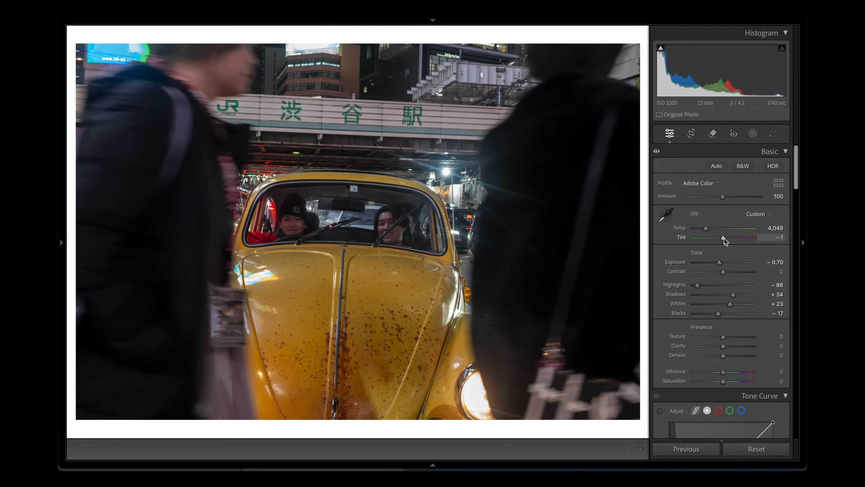
{"action": "left_click_drag", "start_coordinate": [724, 238], "coordinate": [711, 231]}
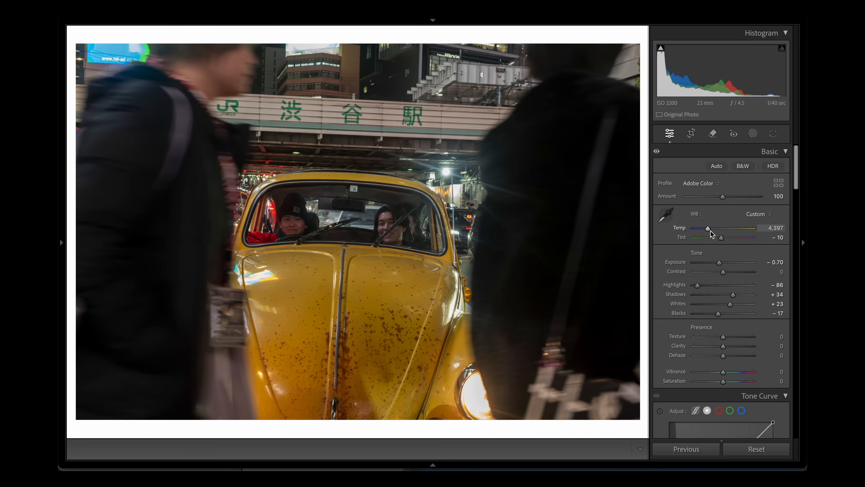
{"action": "left_click", "coordinate": [669, 216]}
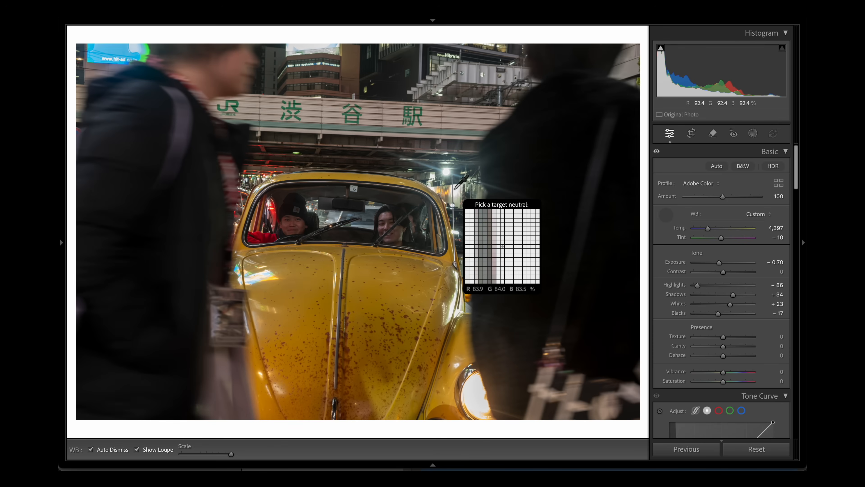
{"action": "left_click", "coordinate": [455, 188]}
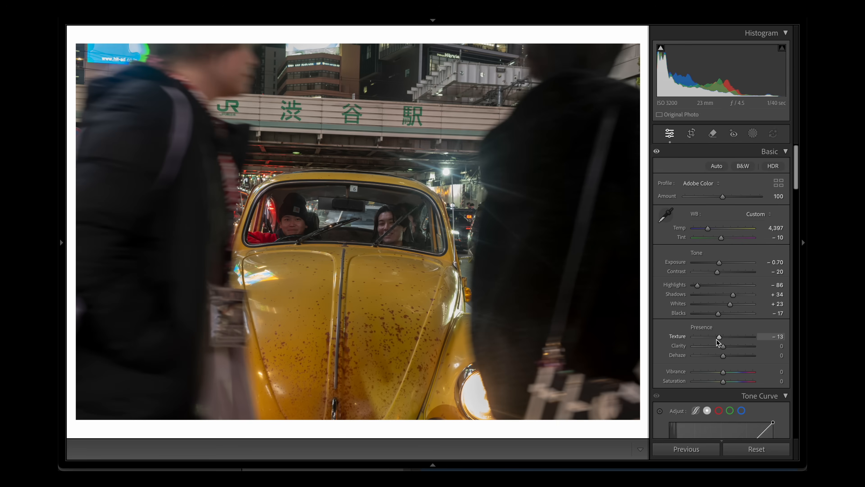
Soften the photo by lowering Texture to -15 and Clarity to -21, and set Vibrance and Saturation to -7
{"action": "left_click_drag", "start_coordinate": [716, 339], "coordinate": [721, 381]}
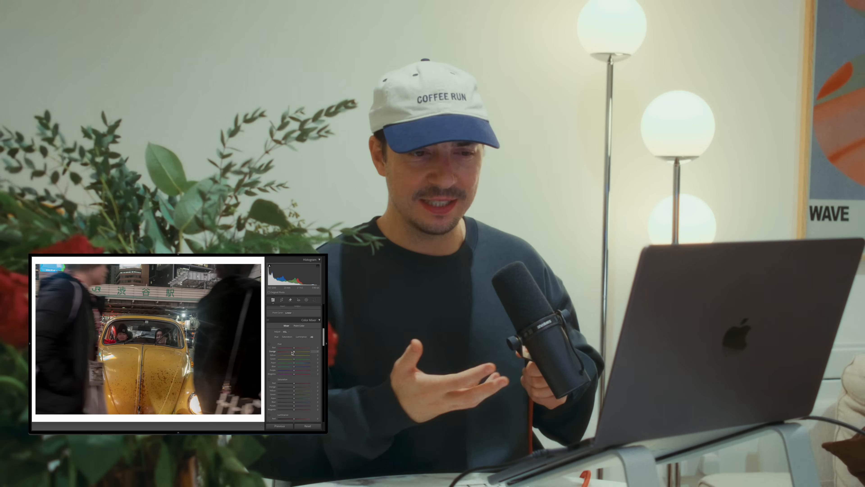
Place anchor points on the RGB point curve at the shadows, midtones and highlights, undoing the misplaced highlight point
{"action": "scroll", "coordinate": [291, 352], "scroll_direction": "up", "scroll_amount": 3}
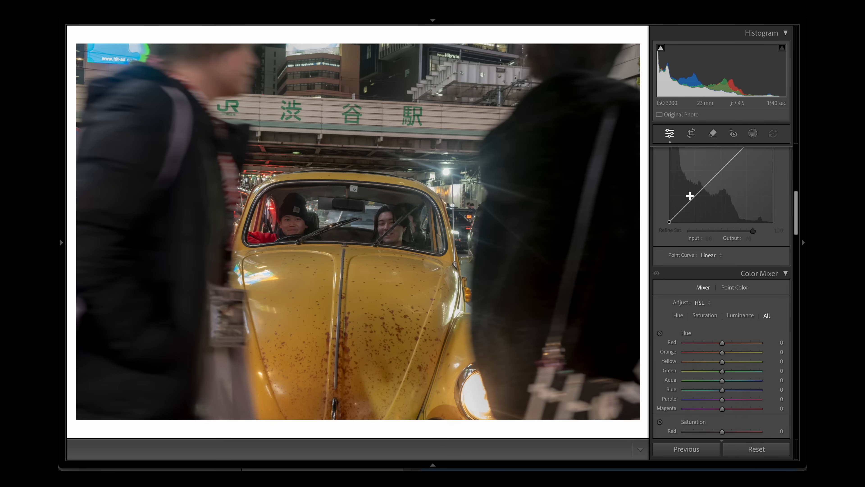
{"action": "scroll", "coordinate": [704, 208], "scroll_direction": "up", "scroll_amount": 3}
{"action": "key", "text": "alt"}
{"action": "left_click", "coordinate": [694, 239]}
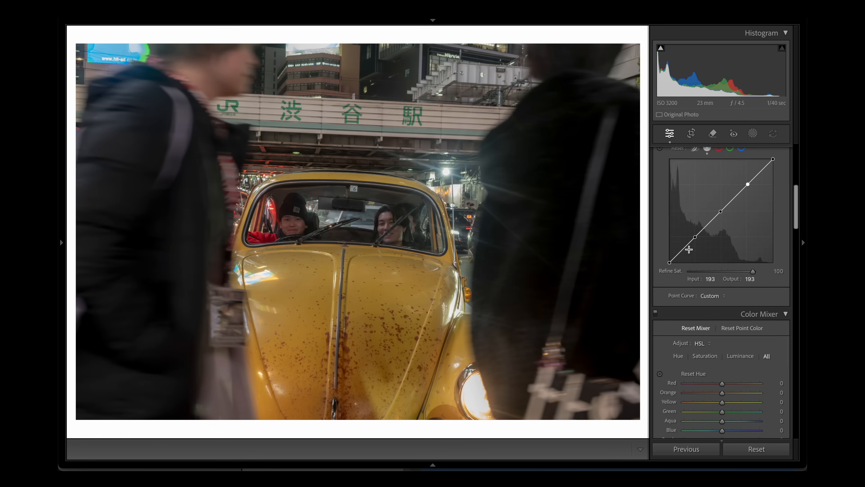
{"action": "key", "text": "ctrl+z"}
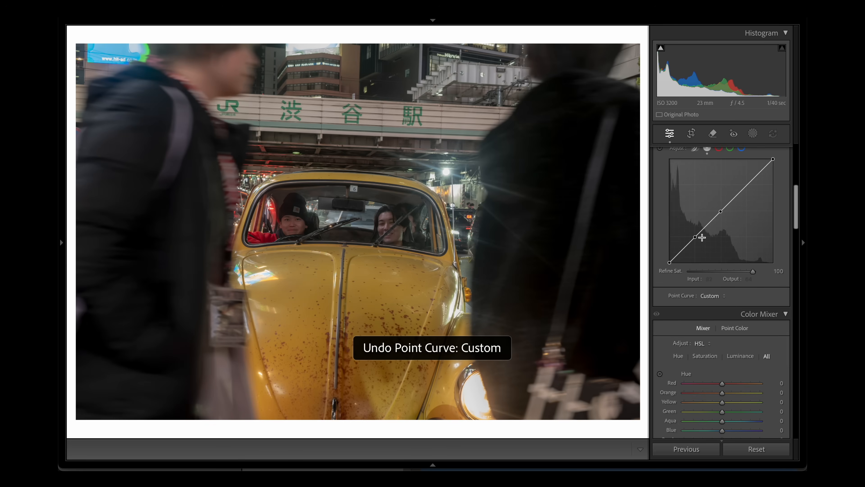
{"action": "key", "text": "alt"}
{"action": "left_click", "coordinate": [694, 238]}
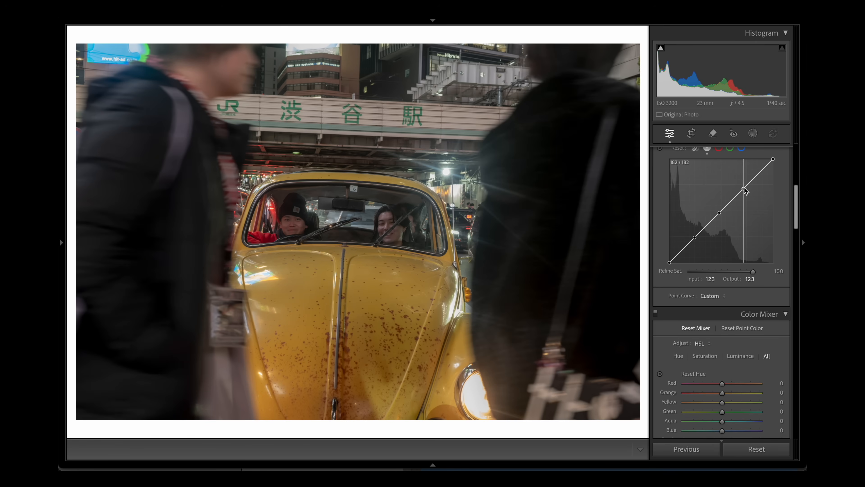
Place anchor points at the shadows, midtones and highlights on each of the red, green and blue curves
{"action": "left_click", "coordinate": [719, 148]}
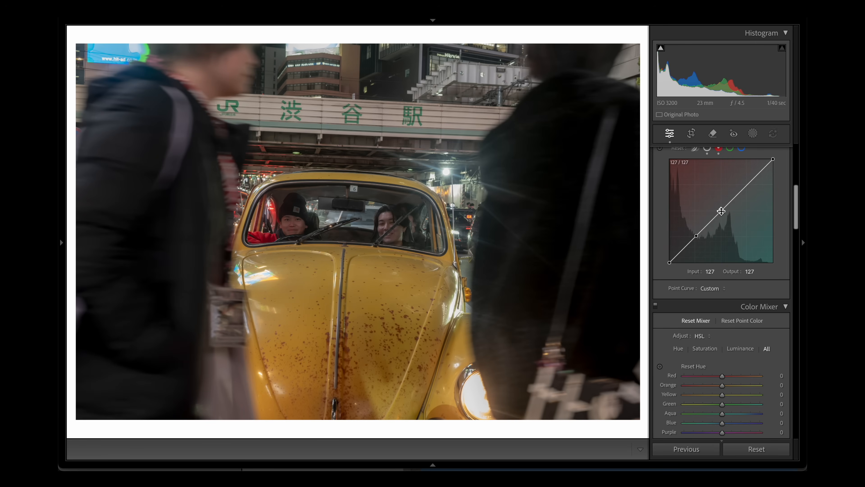
{"action": "left_click", "coordinate": [730, 148]}
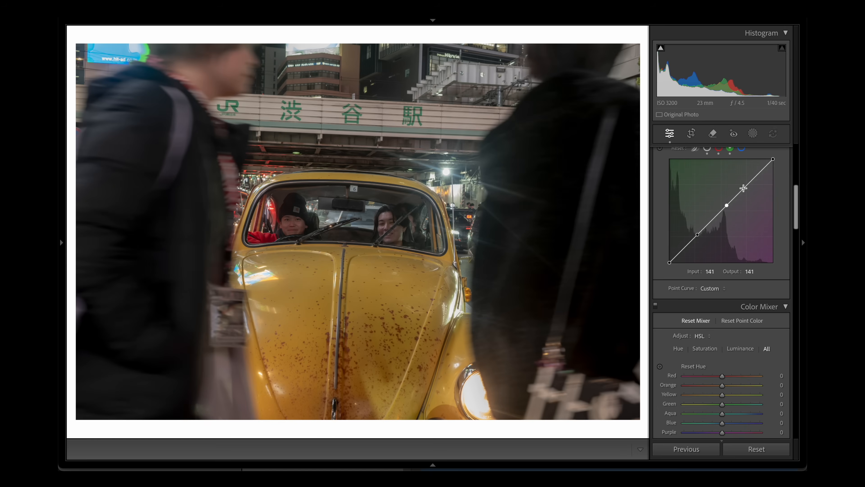
{"action": "left_click", "coordinate": [742, 148]}
{"action": "left_click", "coordinate": [695, 237]}
{"action": "left_click", "coordinate": [722, 211]}
Shape the RGB curve into a gentle S, with the shadow point at input 66, output 60 and the highlight point at 197, 201
{"action": "left_click", "coordinate": [707, 148]}
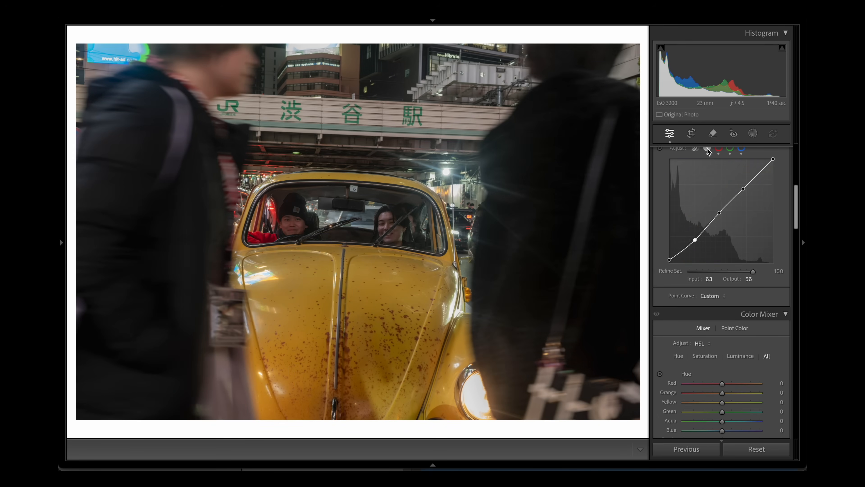
{"action": "scroll", "coordinate": [719, 272], "scroll_direction": "up", "scroll_amount": 2}
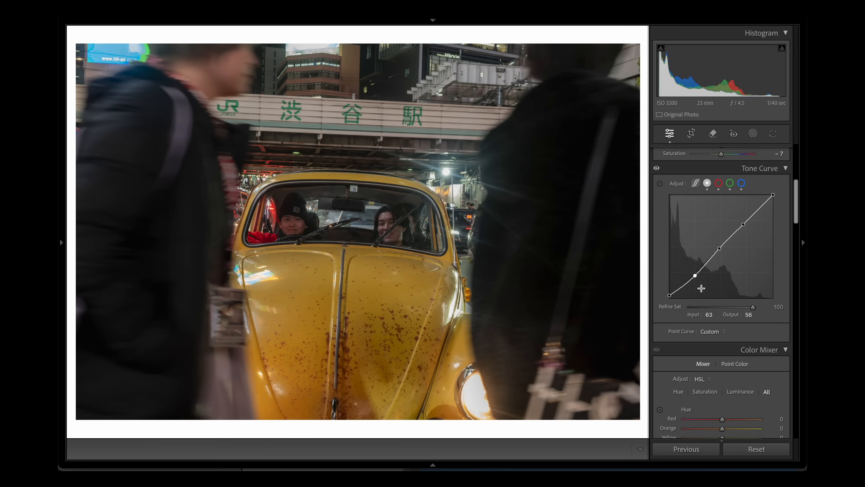
{"action": "left_click_drag", "start_coordinate": [694, 275], "coordinate": [695, 277]}
{"action": "left_click_drag", "start_coordinate": [719, 248], "coordinate": [720, 246]}
{"action": "left_click_drag", "start_coordinate": [743, 224], "coordinate": [750, 216]}
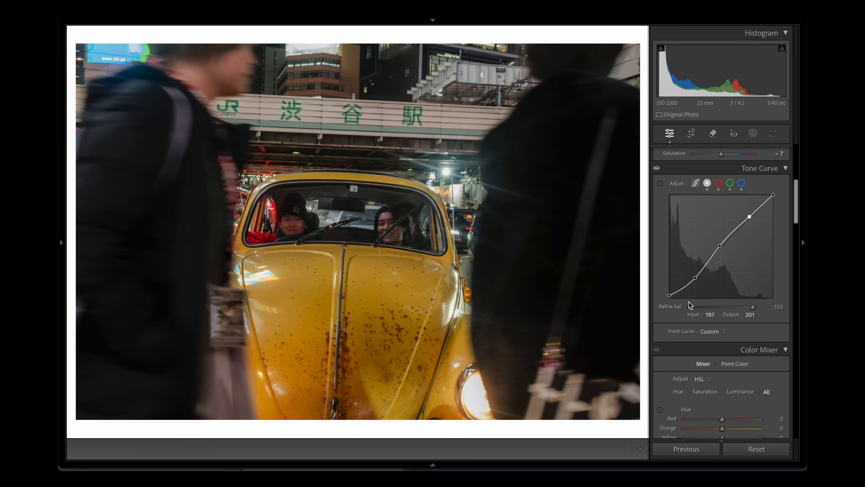
{"action": "left_click_drag", "start_coordinate": [695, 278], "coordinate": [696, 273]}
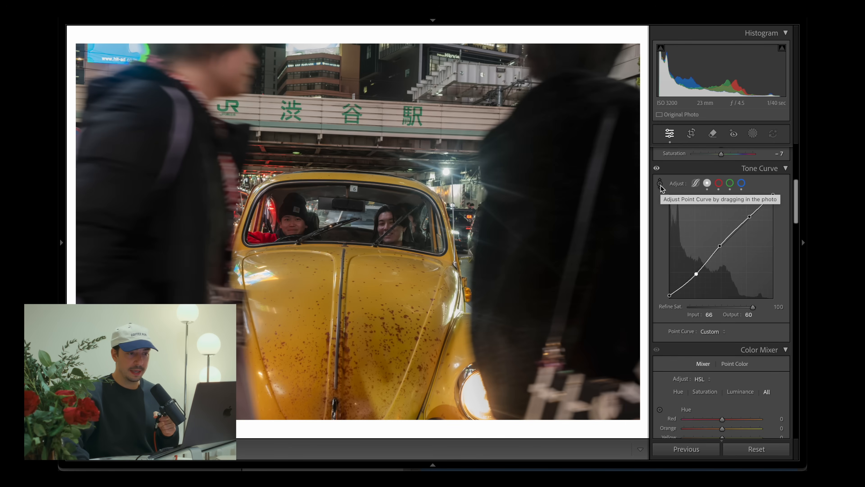
Darken the shadows inside the car using the on-photo curve adjustment, and pull down the deep-shadow point of the RGB curve
{"action": "left_click", "coordinate": [659, 184]}
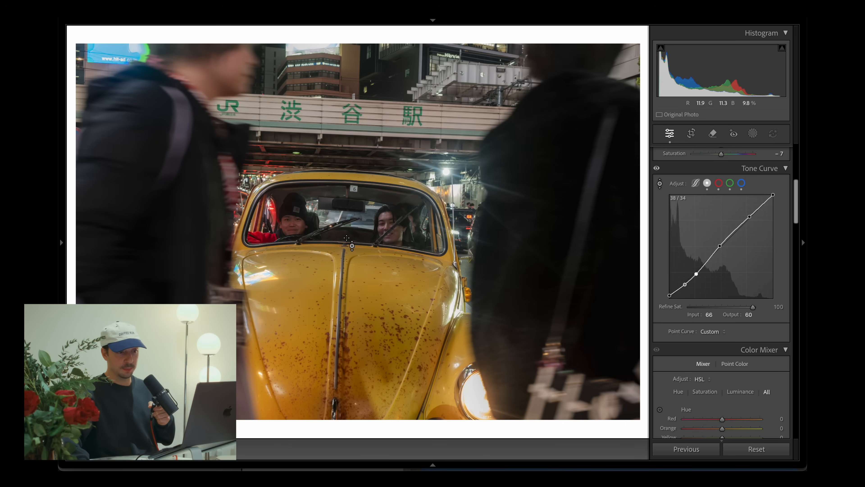
{"action": "left_click_drag", "start_coordinate": [442, 215], "coordinate": [443, 219]}
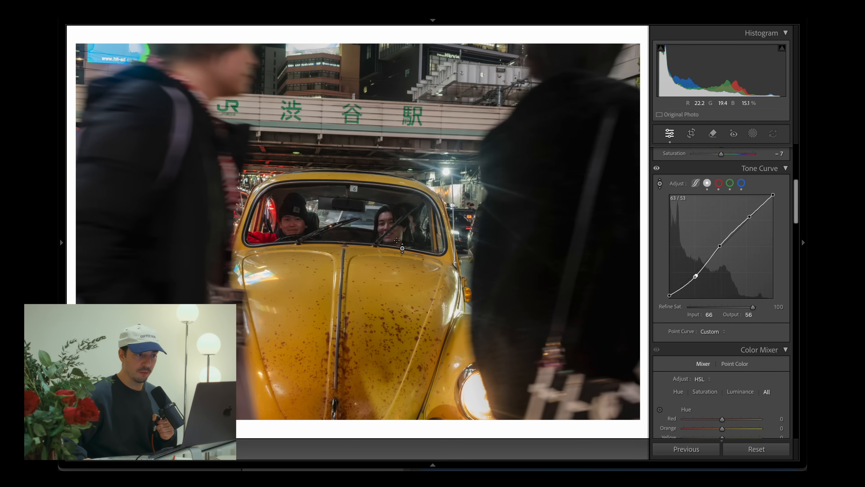
{"action": "left_click", "coordinate": [359, 233]}
{"action": "left_click", "coordinate": [685, 286]}
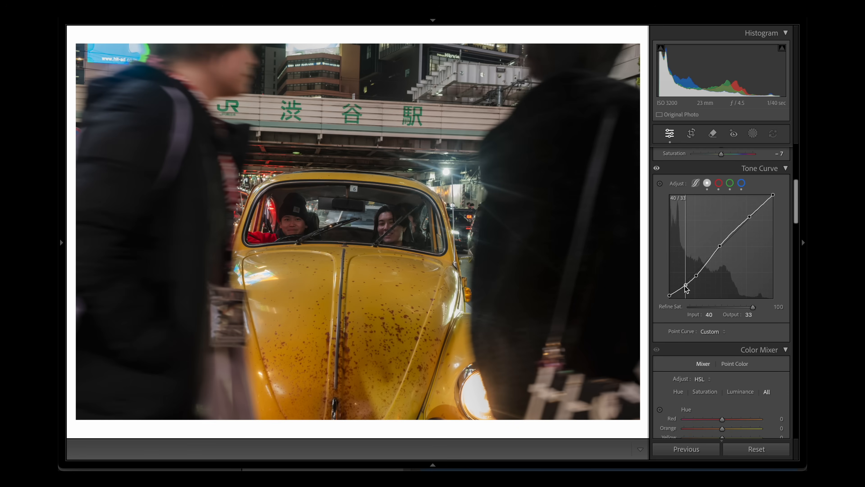
{"action": "left_click_drag", "start_coordinate": [686, 287], "coordinate": [687, 291]}
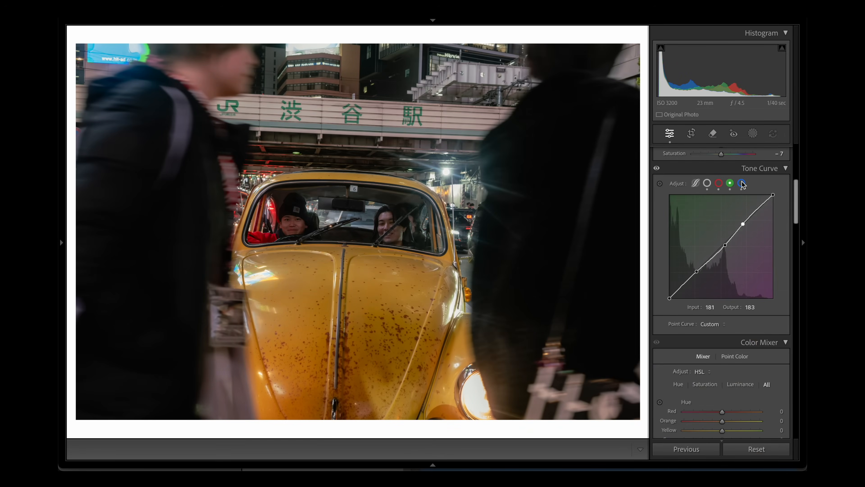
Pull the blue curve's shadow point down to input 49, output 40, and lower the white endpoint of the RGB curve
{"action": "left_click_drag", "start_coordinate": [693, 274], "coordinate": [690, 280]}
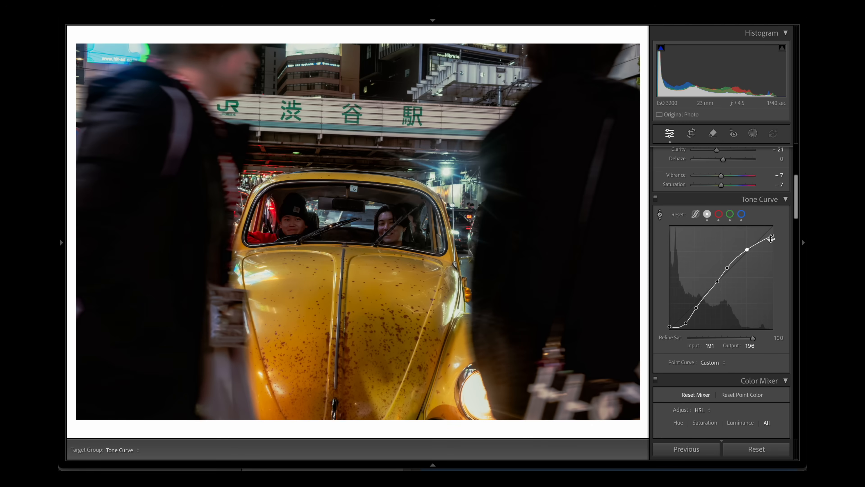
{"action": "left_click_drag", "start_coordinate": [773, 228], "coordinate": [780, 293]}
{"action": "left_click_drag", "start_coordinate": [747, 249], "coordinate": [695, 300]}
{"action": "left_click", "coordinate": [719, 213]}
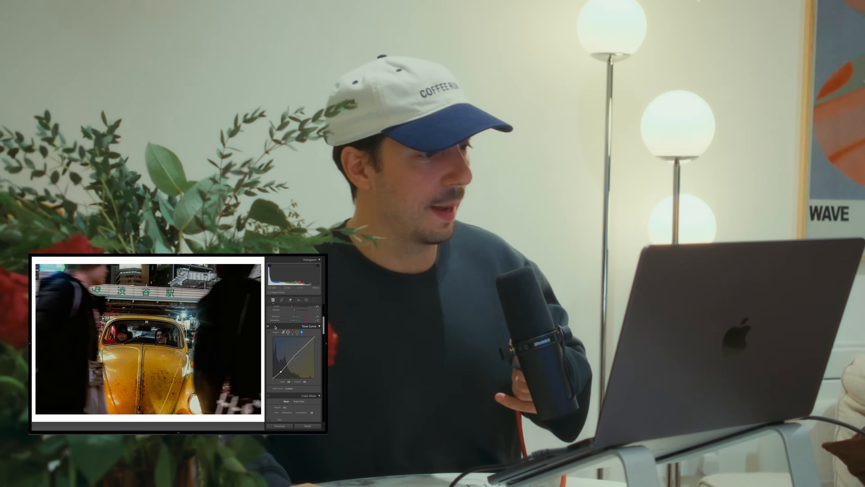
Set the Color Mixer hues to Red -12, Orange -6, Yellow -8, Green -2, Aqua +24 and Blue +23
{"action": "scroll", "coordinate": [314, 359], "scroll_direction": "down", "scroll_amount": 2}
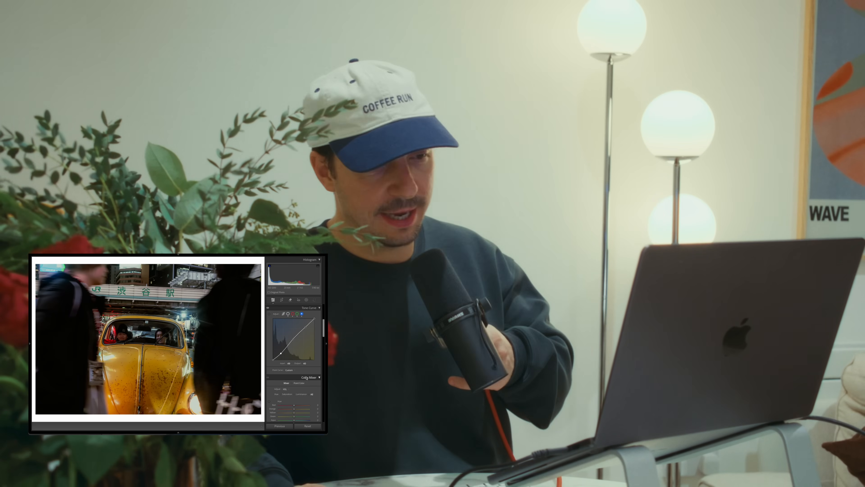
{"action": "scroll", "coordinate": [296, 379], "scroll_direction": "down", "scroll_amount": 2}
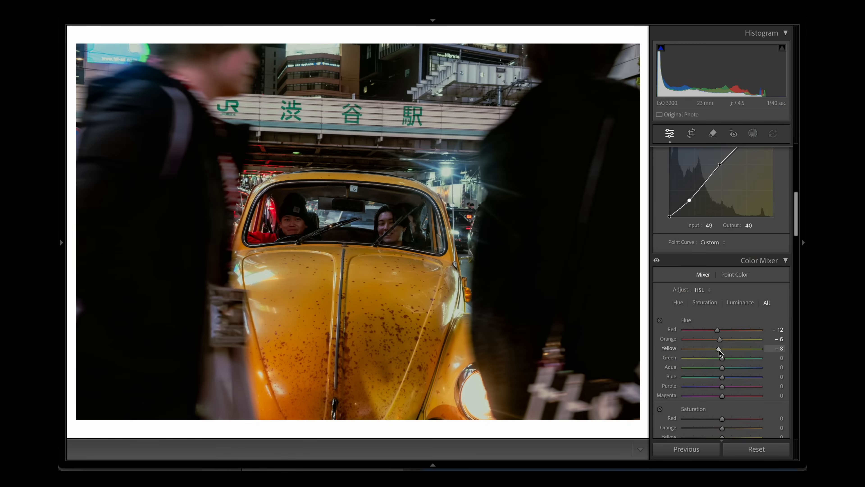
{"action": "scroll", "coordinate": [722, 358], "scroll_direction": "down", "scroll_amount": 5}
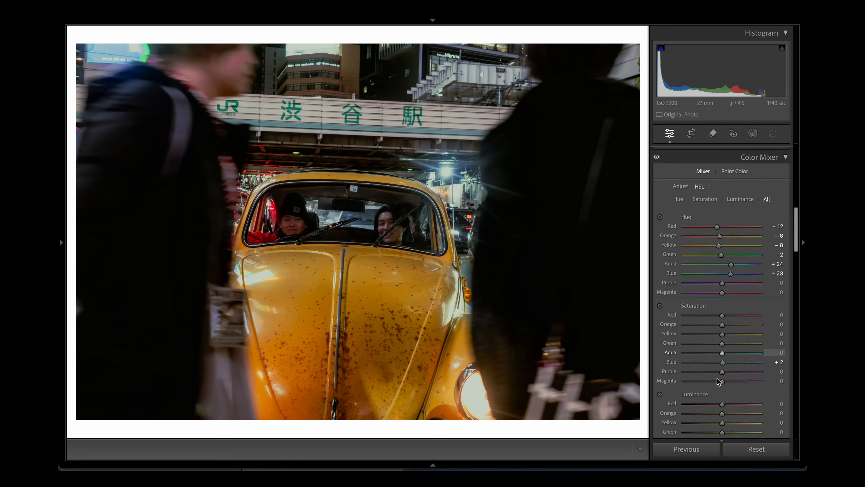
Set Color Mixer saturation to Red -6, Orange +13, Yellow -8, Green -7, Aqua -12, Blue -12, Purple -1 and Magenta -3
{"action": "left_click_drag", "start_coordinate": [728, 253], "coordinate": [727, 253]}
{"action": "left_click_drag", "start_coordinate": [722, 261], "coordinate": [719, 271]}
{"action": "left_click_drag", "start_coordinate": [722, 280], "coordinate": [718, 280]}
{"action": "left_click_drag", "start_coordinate": [723, 289], "coordinate": [717, 289]}
Set Color Mixer luminance to Red +25, Orange +11, Yellow -2, Green -5, Aqua -6, Blue -6, Purple -6 and Magenta -1
{"action": "left_click_drag", "start_coordinate": [722, 331], "coordinate": [726, 341]}
{"action": "left_click_drag", "start_coordinate": [722, 350], "coordinate": [722, 349]}
{"action": "left_click_drag", "start_coordinate": [722, 359], "coordinate": [719, 368]}
{"action": "left_click_drag", "start_coordinate": [722, 378], "coordinate": [720, 378]}
{"action": "left_click_drag", "start_coordinate": [722, 387], "coordinate": [720, 387]}
{"action": "left_click_drag", "start_coordinate": [722, 397], "coordinate": [722, 397]}
{"action": "left_click_drag", "start_coordinate": [729, 331], "coordinate": [732, 331]}
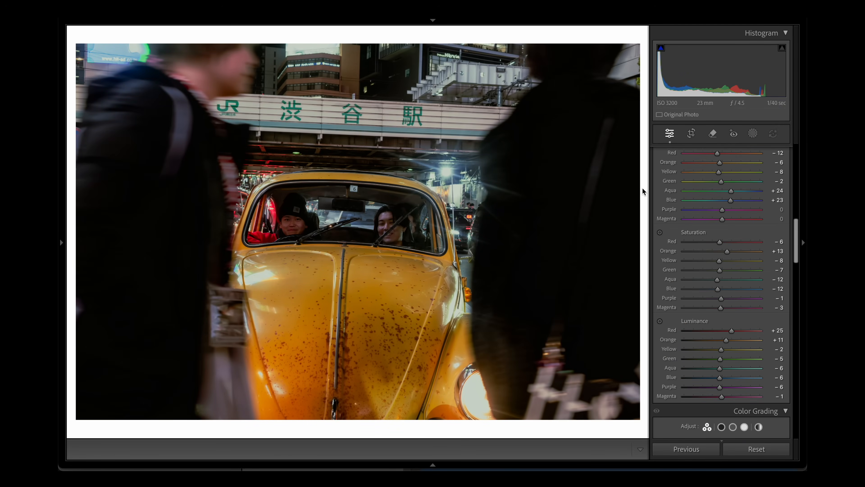
Add a radial gradient mask with Feather 100 over the car's headlight and lower its Exposure to -0.44 and Highlights to -29
{"action": "left_click", "coordinate": [753, 135]}
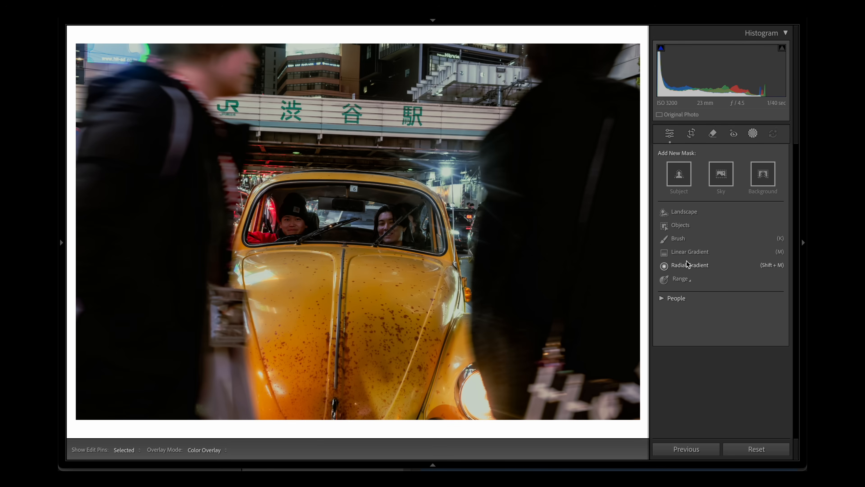
{"action": "left_click", "coordinate": [666, 164]}
{"action": "left_click", "coordinate": [700, 296]}
{"action": "left_click_drag", "start_coordinate": [467, 398], "coordinate": [523, 452]}
{"action": "mouse_move", "coordinate": [705, 272]}
{"action": "left_mouse_down"}
{"action": "mouse_move", "coordinate": [729, 288]}
{"action": "mouse_move", "coordinate": [758, 282]}
{"action": "left_mouse_up"}
{"action": "left_click_drag", "start_coordinate": [467, 398], "coordinate": [484, 386]}
{"action": "left_click_drag", "start_coordinate": [722, 354], "coordinate": [720, 355]}
{"action": "left_click_drag", "start_coordinate": [725, 374], "coordinate": [716, 375]}
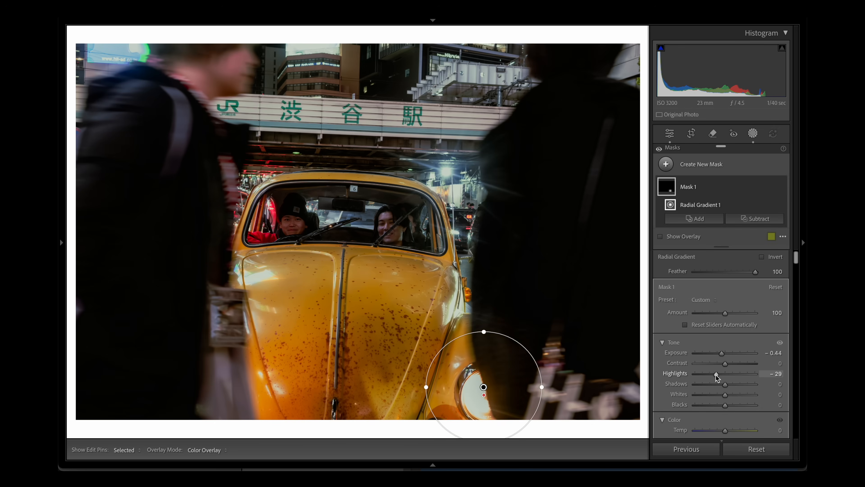
Add an Auto Mask brush to the headlight mask, paint around the car roof and below the bridge, and close masking
{"action": "left_click", "coordinate": [708, 215]}
{"action": "left_click", "coordinate": [709, 300]}
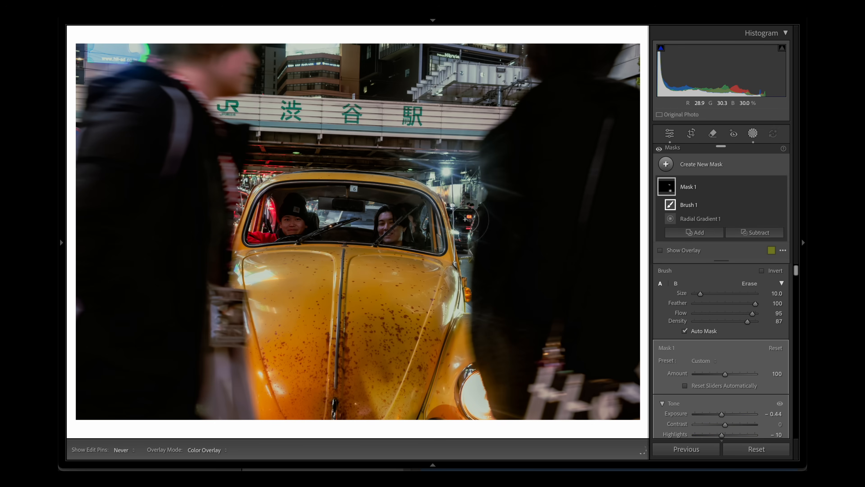
{"action": "mouse_move", "coordinate": [411, 173]}
{"action": "left_mouse_down"}
{"action": "mouse_move", "coordinate": [241, 190]}
{"action": "mouse_move", "coordinate": [227, 242]}
{"action": "left_mouse_up"}
{"action": "scroll", "coordinate": [395, 159], "scroll_direction": "up", "scroll_amount": 2}
{"action": "left_click_drag", "start_coordinate": [395, 160], "coordinate": [460, 157]}
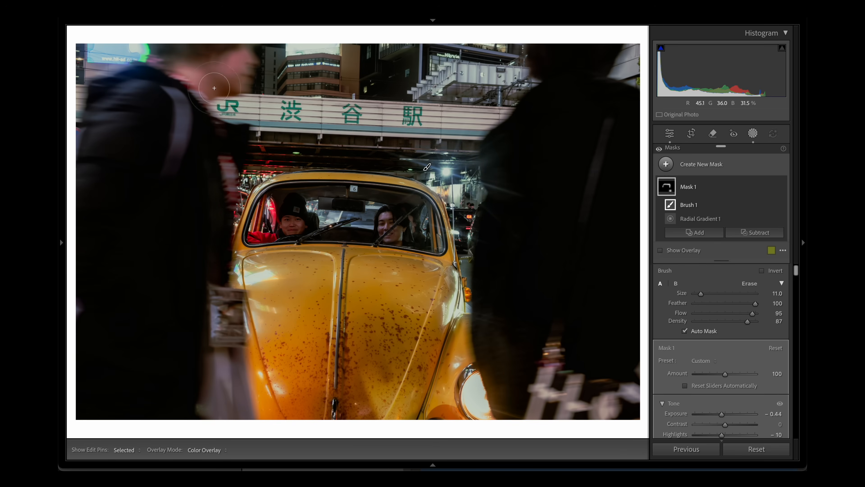
{"action": "key", "text": "shift+w"}
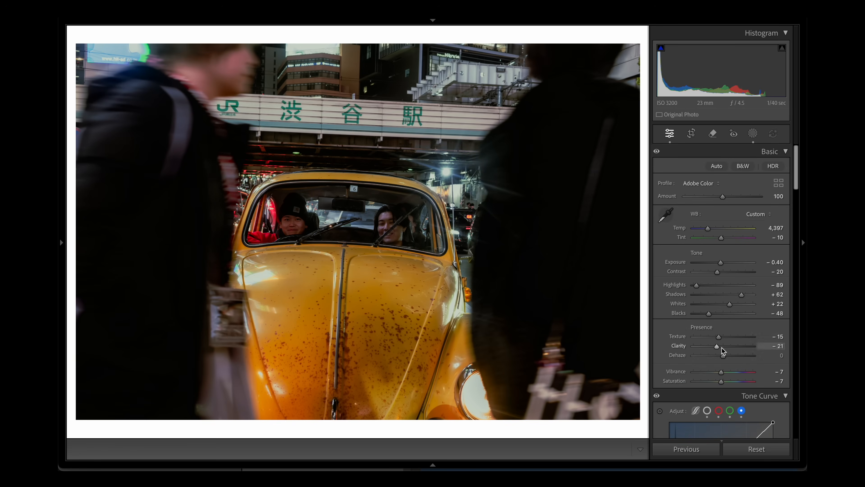
Add a post-crop vignette with Amount -35, Midpoint 45 and Roundness -1
{"action": "scroll", "coordinate": [723, 350], "scroll_direction": "down", "scroll_amount": 15}
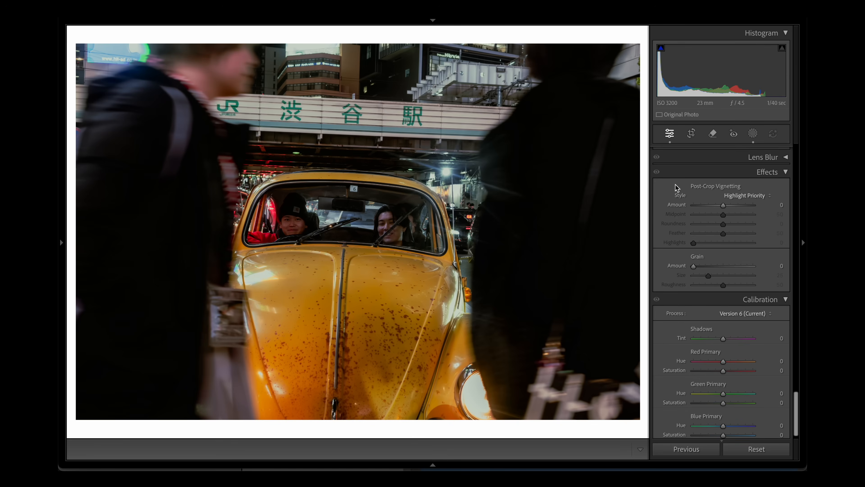
{"action": "mouse_move", "coordinate": [725, 205]}
{"action": "left_mouse_down"}
{"action": "mouse_move", "coordinate": [711, 206]}
{"action": "mouse_move", "coordinate": [714, 212]}
{"action": "left_mouse_up"}
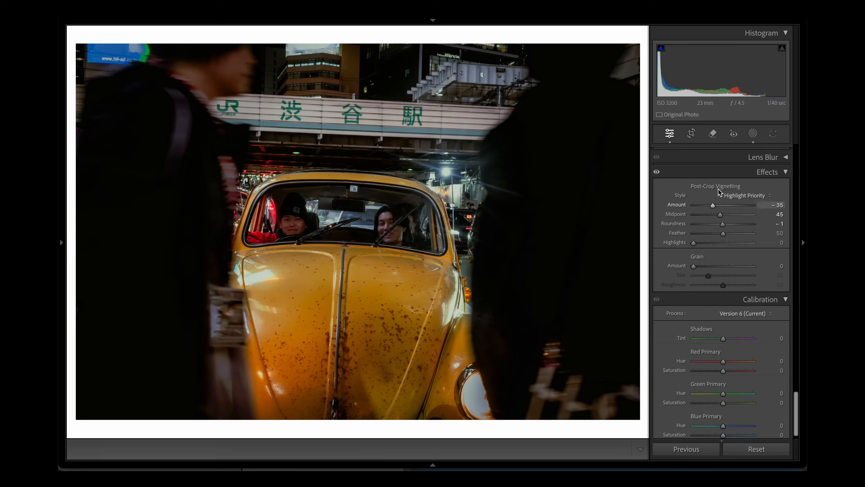
Crop the photo slightly tighter around the car by pulling in its right edge
{"action": "left_click", "coordinate": [692, 134]}
{"action": "left_click_drag", "start_coordinate": [637, 231], "coordinate": [627, 229]}
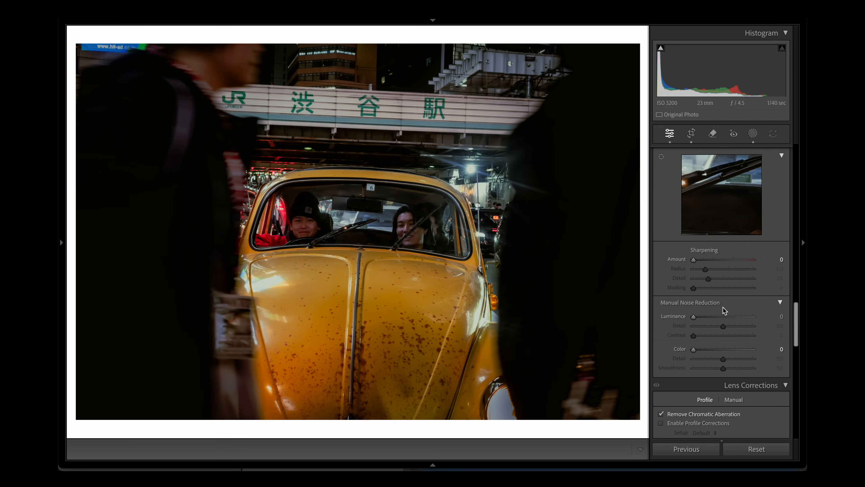
Set the sharpening Amount to 53 while previewing the photo in grayscale
{"action": "scroll", "coordinate": [715, 273], "scroll_direction": "down", "scroll_amount": 3}
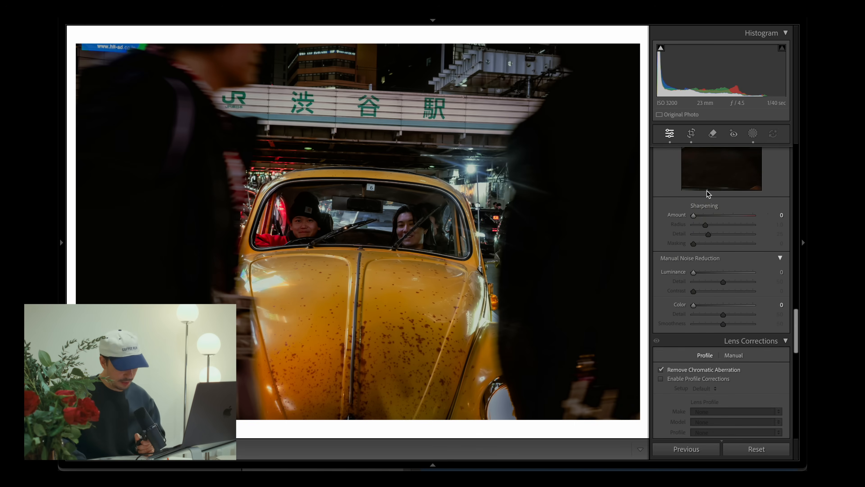
{"action": "left_click", "coordinate": [704, 216]}
{"action": "left_click_drag", "start_coordinate": [710, 218], "coordinate": [716, 268]}
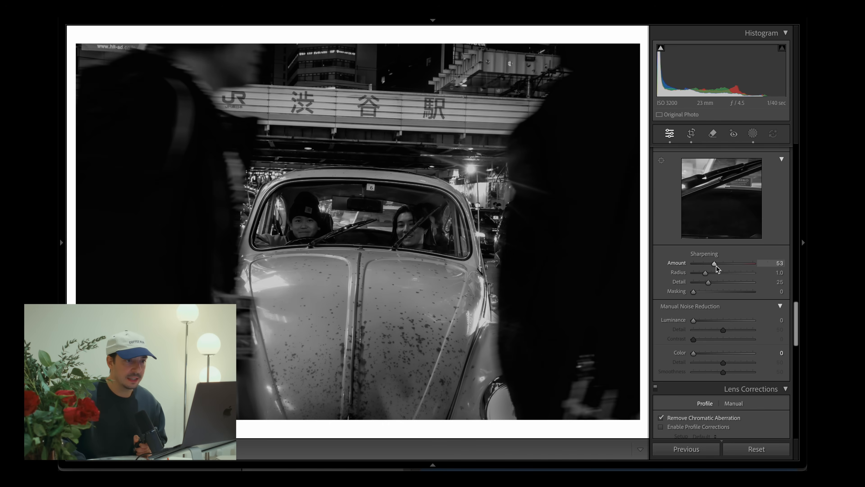
Set the sharpening to Amount 79, Radius 1.3, Detail 36 and Masking 89
{"action": "left_click_drag", "start_coordinate": [718, 268], "coordinate": [724, 265]}
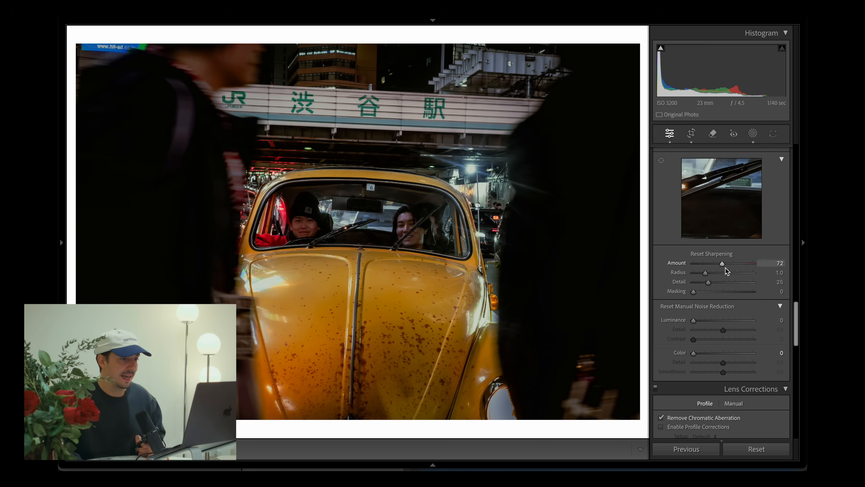
{"action": "left_click_drag", "start_coordinate": [694, 292], "coordinate": [709, 276]}
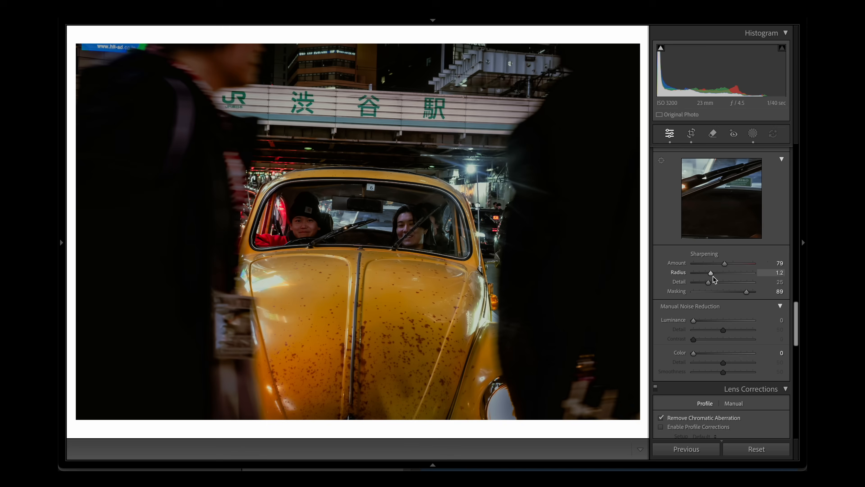
{"action": "key", "text": "alt"}
{"action": "left_click_drag", "start_coordinate": [713, 275], "coordinate": [719, 279]}
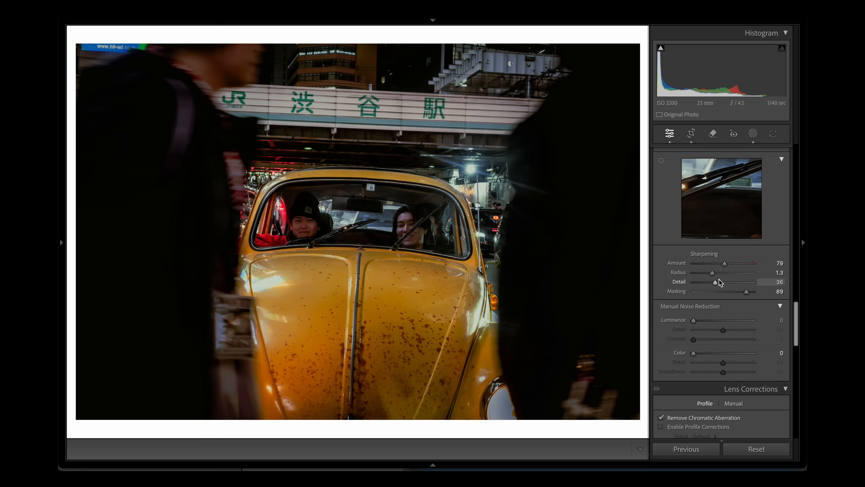
Review the car photo's Basic, Tone Curve, Color Mixer, Color Grading and Detail settings
{"action": "scroll", "coordinate": [723, 297], "scroll_direction": "up", "scroll_amount": 10}
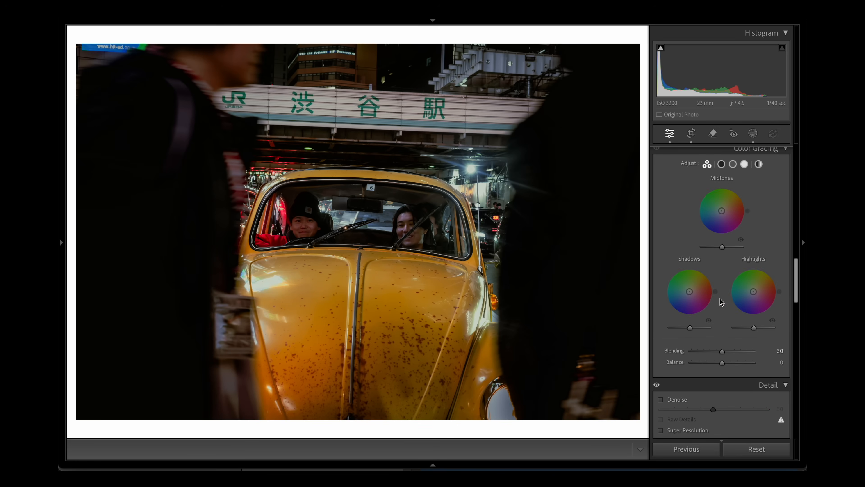
{"action": "scroll", "coordinate": [721, 301], "scroll_direction": "up", "scroll_amount": 15}
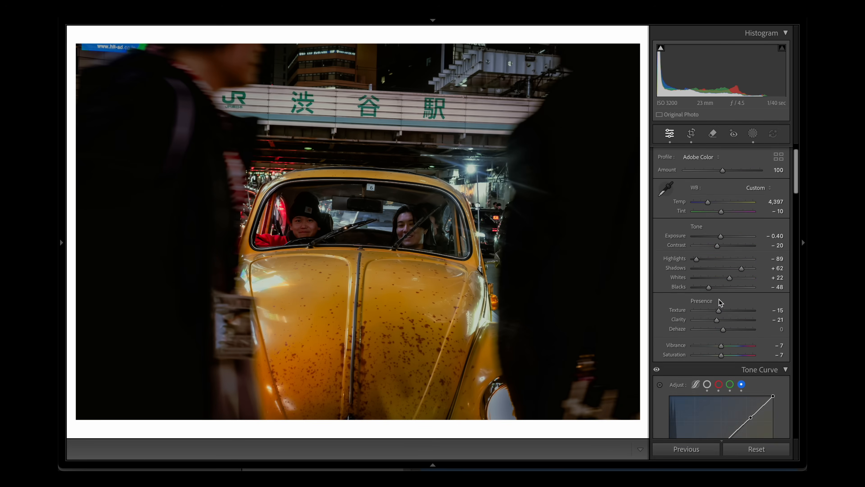
{"action": "scroll", "coordinate": [718, 290], "scroll_direction": "down", "scroll_amount": 5}
{"action": "scroll", "coordinate": [714, 317], "scroll_direction": "up", "scroll_amount": 5}
{"action": "scroll", "coordinate": [714, 328], "scroll_direction": "down", "scroll_amount": 15}
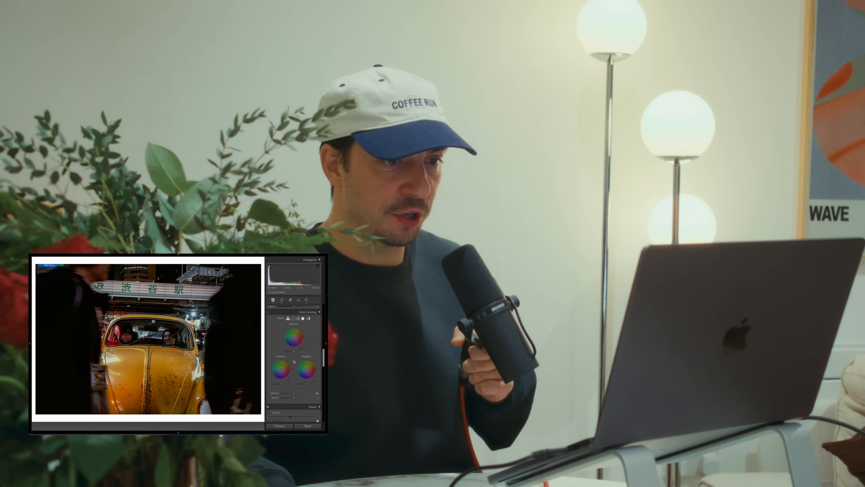
{"action": "scroll", "coordinate": [300, 360], "scroll_direction": "up", "scroll_amount": 5}
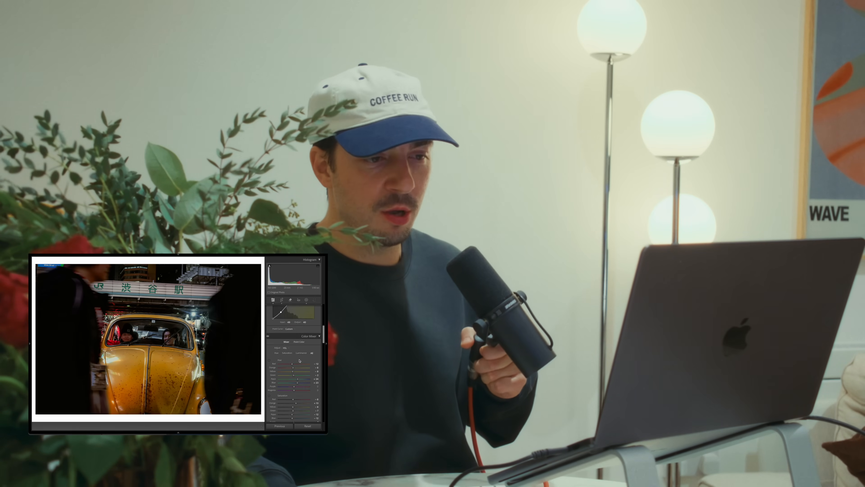
{"action": "scroll", "coordinate": [299, 360], "scroll_direction": "down", "scroll_amount": 3}
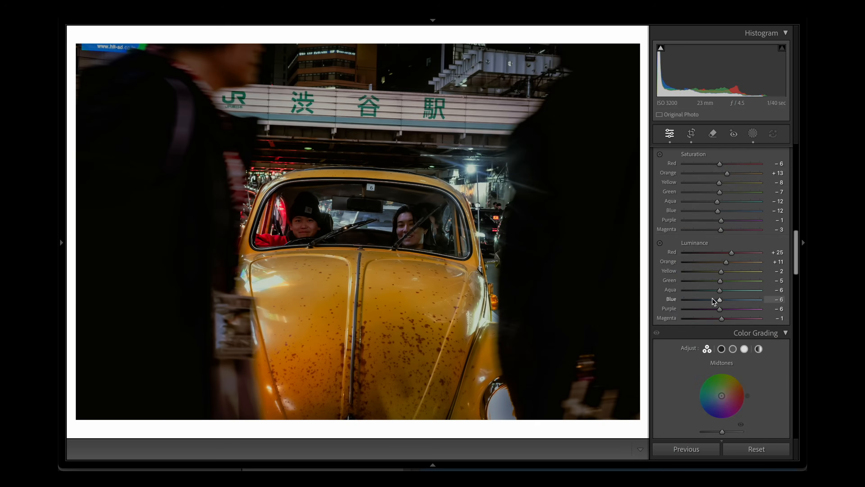
{"action": "scroll", "coordinate": [714, 301], "scroll_direction": "down", "scroll_amount": 6}
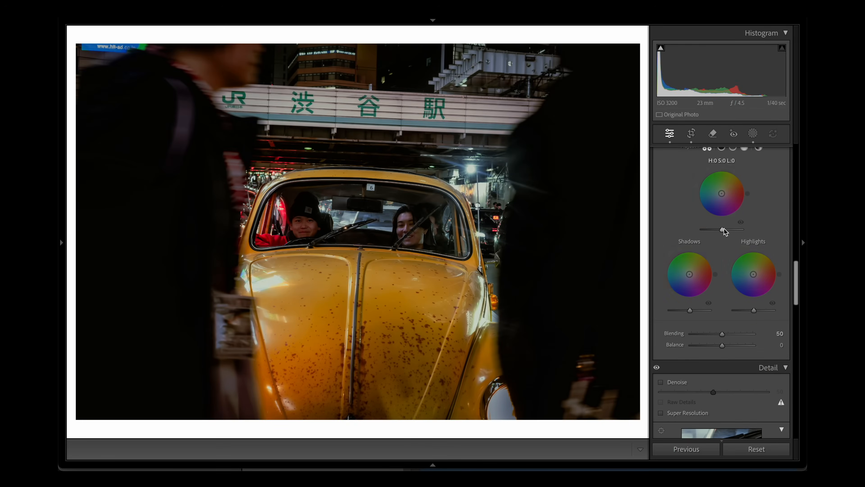
{"action": "scroll", "coordinate": [715, 235], "scroll_direction": "down", "scroll_amount": 3}
{"action": "scroll", "coordinate": [713, 232], "scroll_direction": "up", "scroll_amount": 2}
{"action": "scroll", "coordinate": [713, 231], "scroll_direction": "up", "scroll_amount": 2}
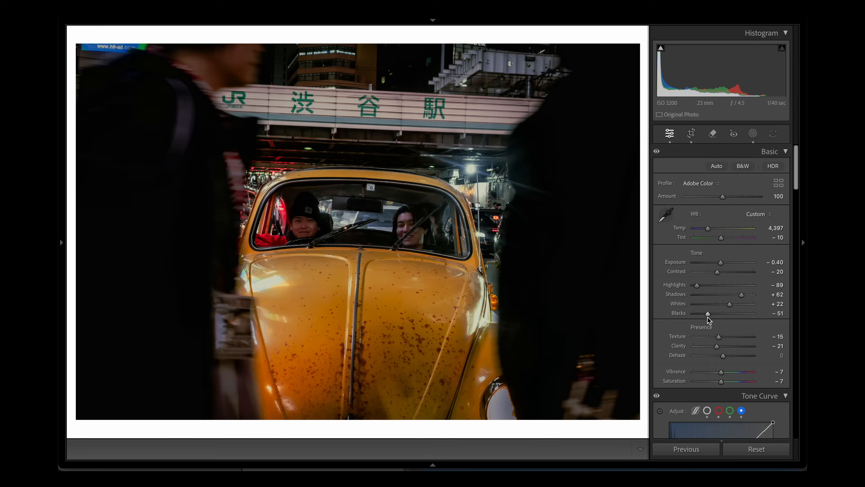
Refine the Whites, Highlights and Shadows, set Blacks to -61, and place the red curve's highlight point at Input 190, Output 191
{"action": "left_click_drag", "start_coordinate": [729, 304], "coordinate": [727, 304]}
{"action": "left_click_drag", "start_coordinate": [697, 286], "coordinate": [748, 295]}
{"action": "left_click_drag", "start_coordinate": [708, 313], "coordinate": [705, 313]}
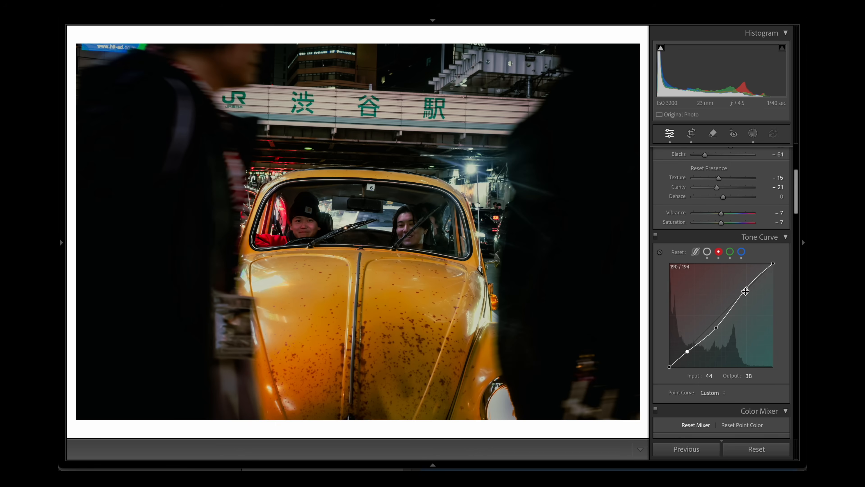
{"action": "left_click", "coordinate": [746, 291]}
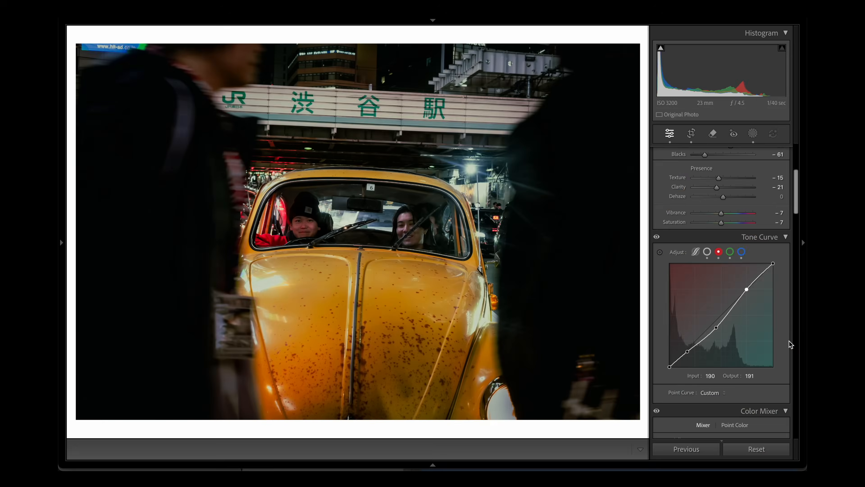
Compare the edited car photo with its unedited version several times
{"action": "key", "text": "backslash"}
{"action": "key", "text": "backslash"}
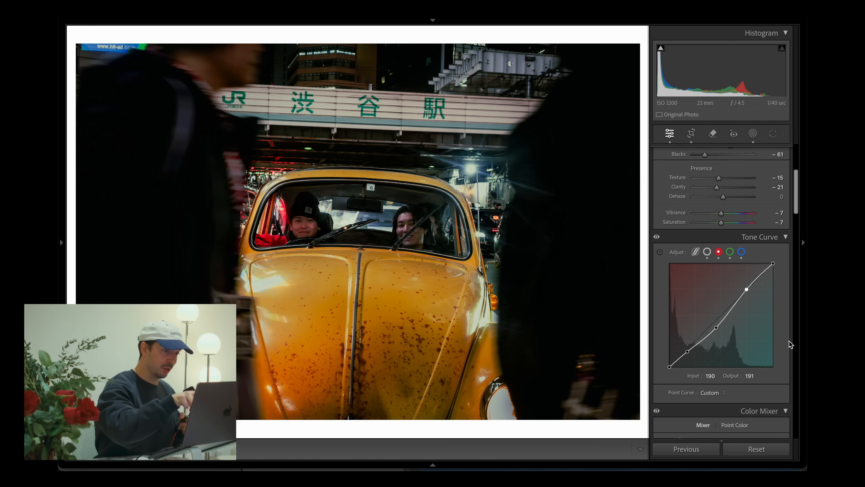
{"action": "key", "text": "backslash"}
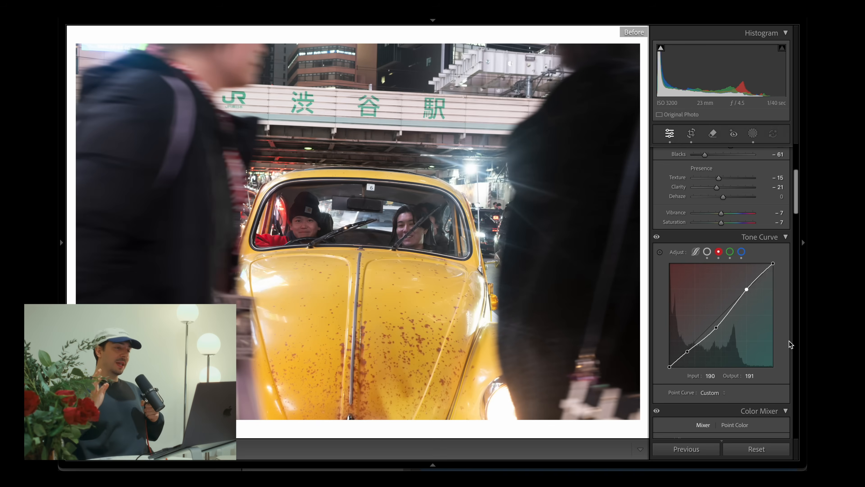
{"action": "key", "text": "backslash"}
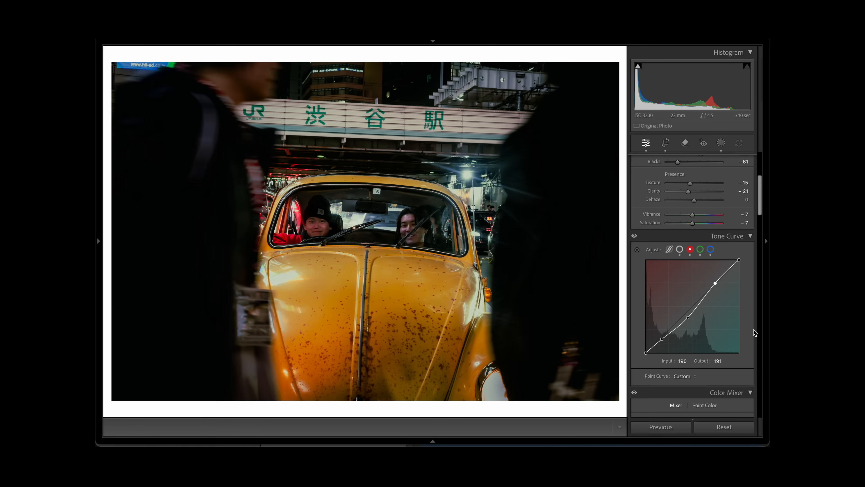
{"action": "key", "text": "backslash"}
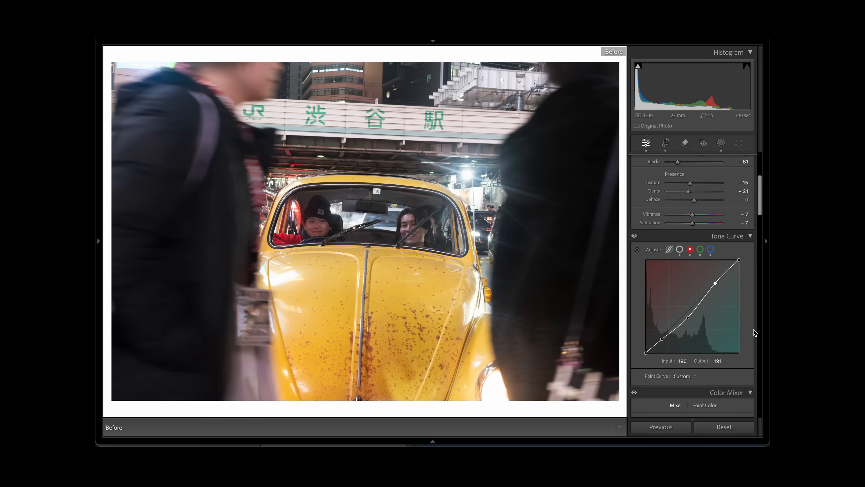
{"action": "key", "text": "backslash"}
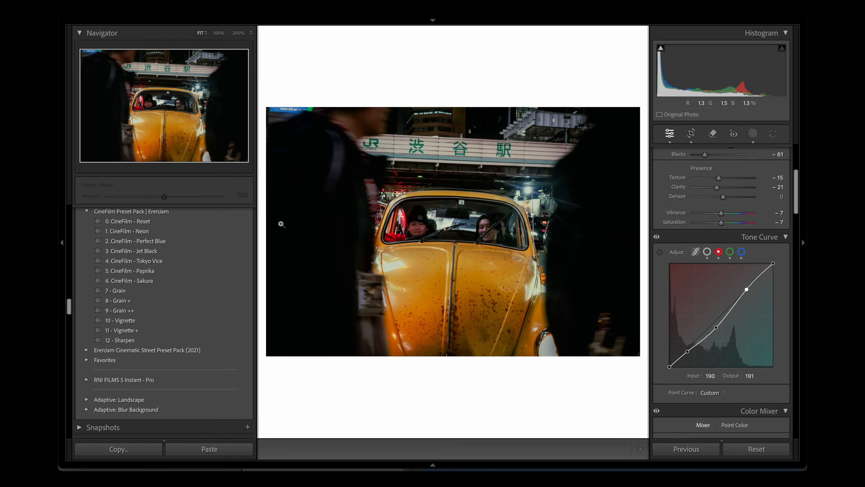
Switch to the browser and examine the CineFilm Presets product page, including its description and second preview image
{"action": "mouse_move", "coordinate": [235, 231]}
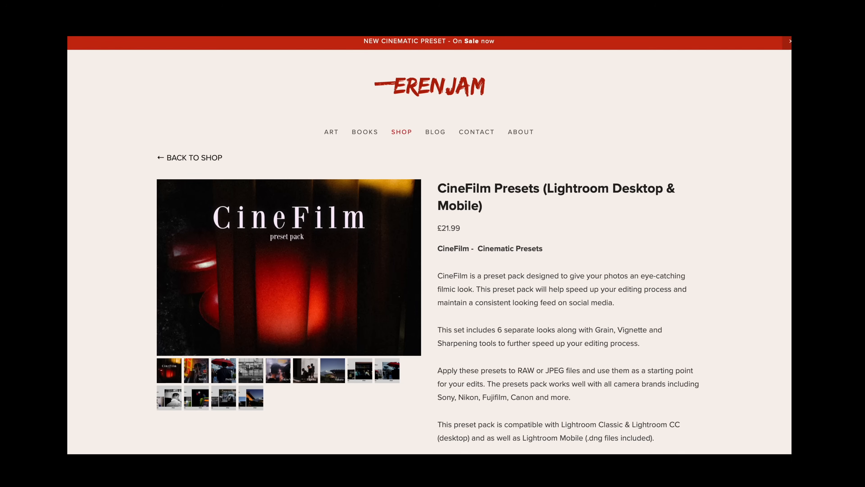
{"action": "scroll", "coordinate": [430, 244], "scroll_direction": "down", "scroll_amount": 2}
{"action": "scroll", "coordinate": [429, 245], "scroll_direction": "down", "scroll_amount": 3}
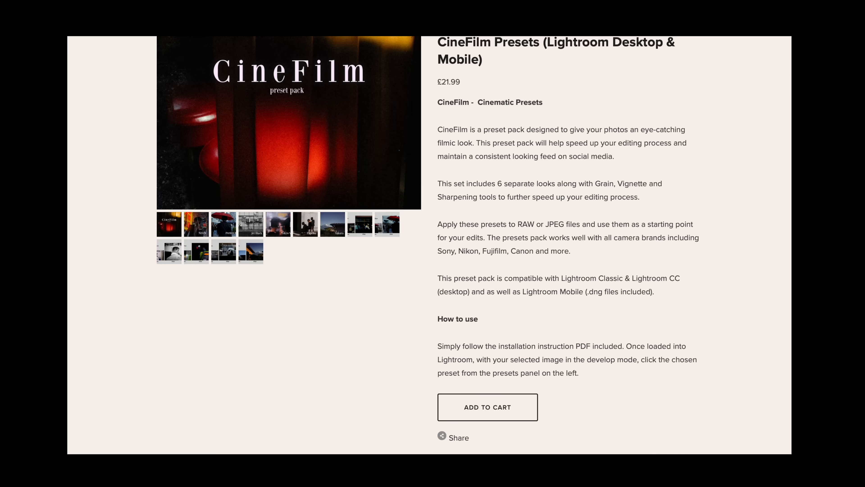
{"action": "scroll", "coordinate": [429, 244], "scroll_direction": "up", "scroll_amount": 2}
{"action": "left_click", "coordinate": [190, 280]}
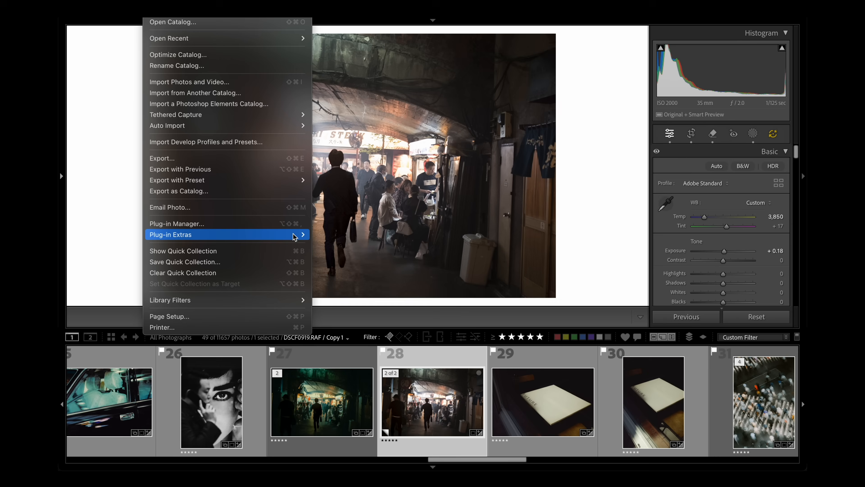
Process the alley photo DSCF0919.RAF with DxO PureRAW 5, saving the Fujifilm X-T5 + FUJINON XF 35mm F2 R WR module
{"action": "mouse_move", "coordinate": [295, 235]}
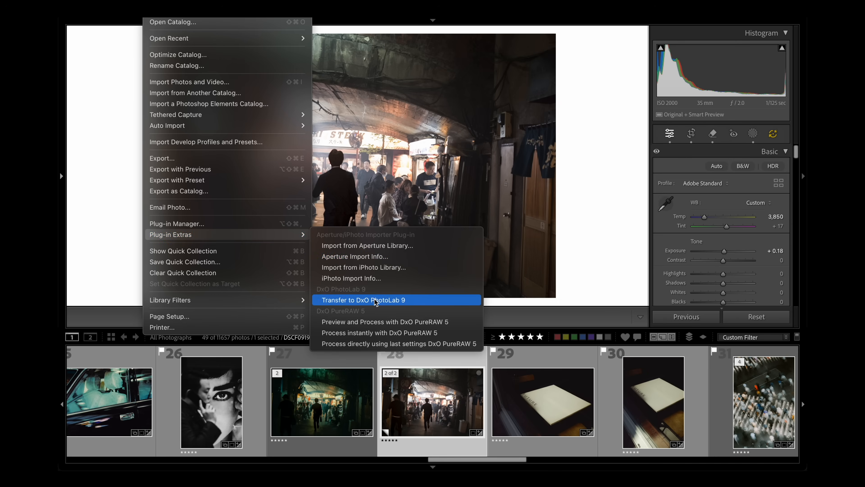
{"action": "left_click", "coordinate": [415, 325]}
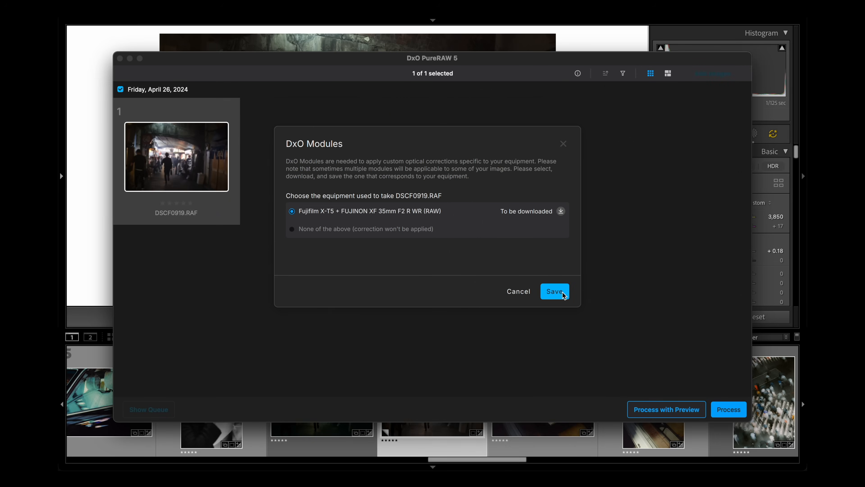
{"action": "left_click", "coordinate": [554, 291]}
{"action": "left_click", "coordinate": [702, 413]}
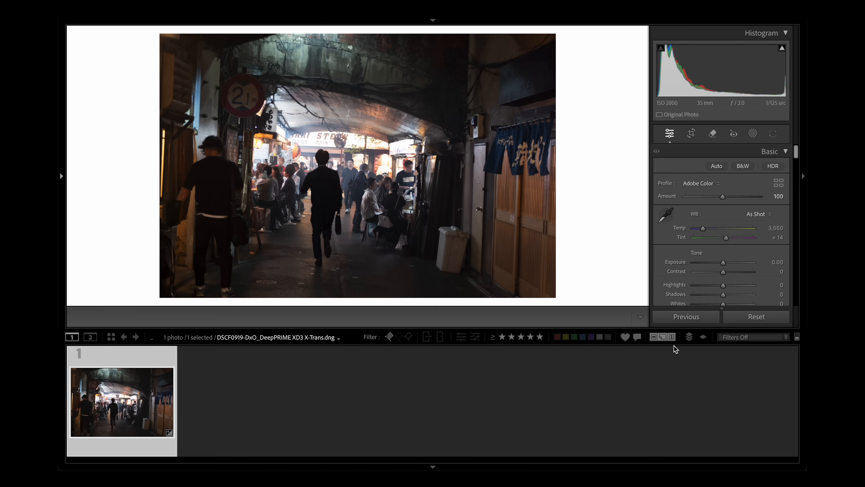
Hide the filmstrip and set Temp 4,314, Tint +6, Highlights -84, Shadows +32, Whites +18 and Blacks -28
{"action": "key", "text": "F6"}
{"action": "mouse_move", "coordinate": [702, 228]}
{"action": "left_mouse_down"}
{"action": "mouse_move", "coordinate": [724, 238]}
{"action": "mouse_move", "coordinate": [707, 229]}
{"action": "left_mouse_up"}
{"action": "left_click_drag", "start_coordinate": [724, 313], "coordinate": [716, 314]}
{"action": "left_click", "coordinate": [701, 285]}
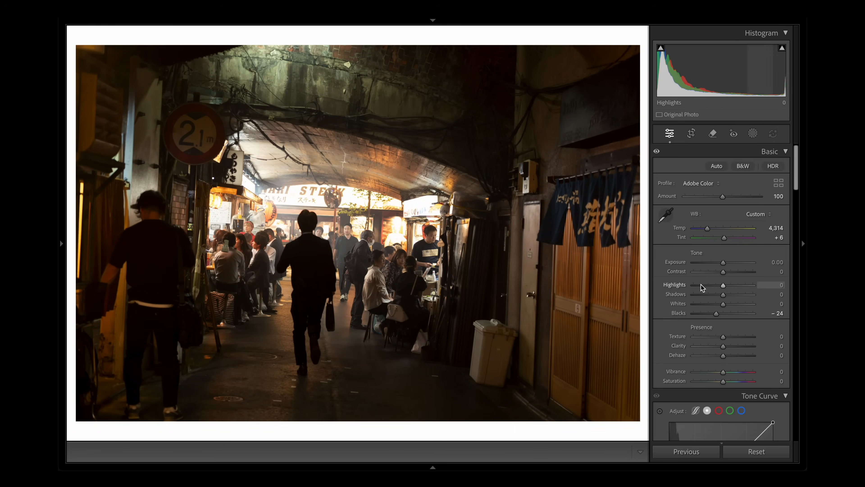
{"action": "left_click_drag", "start_coordinate": [724, 294], "coordinate": [726, 296]}
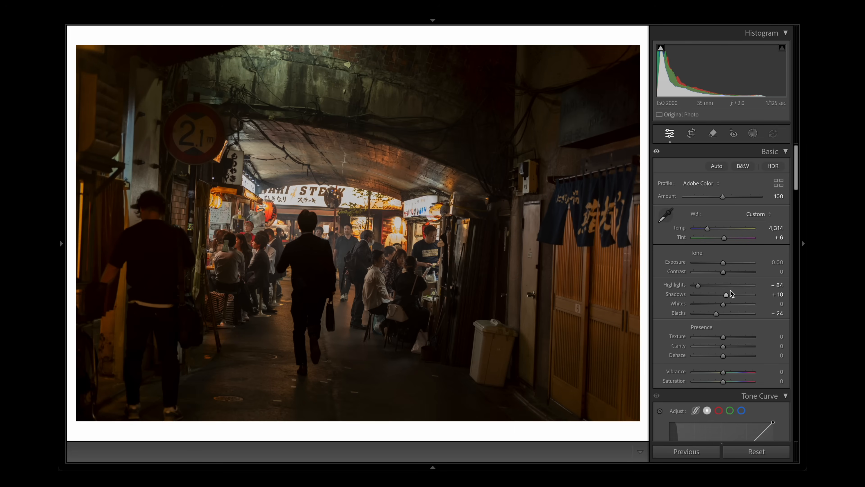
{"action": "left_click_drag", "start_coordinate": [727, 295], "coordinate": [715, 314]}
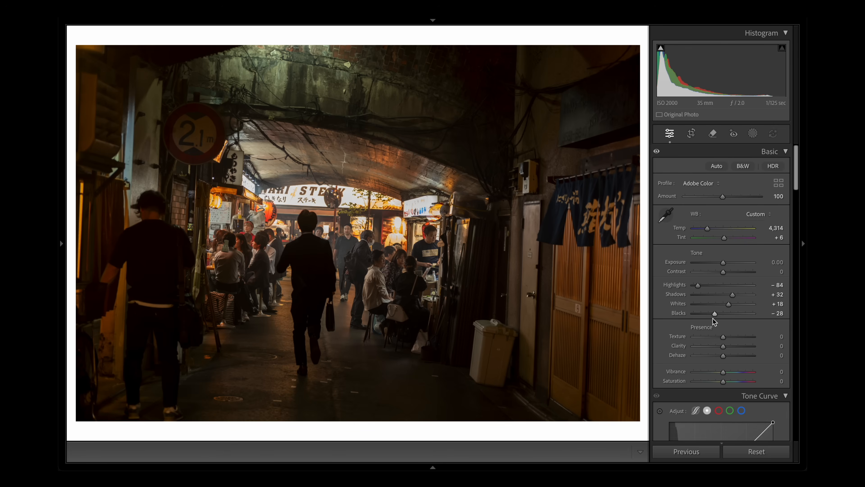
Shape the overall point curve into a gentle S with three inner points, a slightly lifted black point and a lowered white point
{"action": "scroll", "coordinate": [714, 322], "scroll_direction": "down", "scroll_amount": 3}
{"action": "left_click", "coordinate": [744, 362], "text": "alt"}
{"action": "left_click_drag", "start_coordinate": [697, 408], "coordinate": [696, 410]}
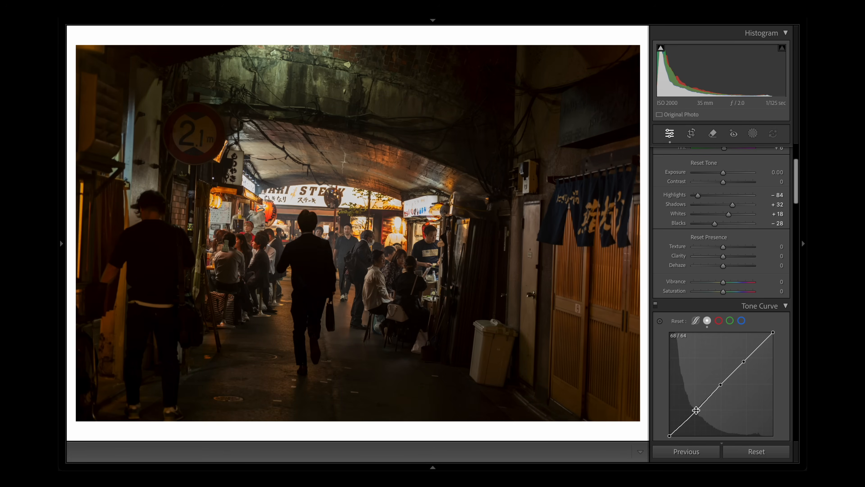
{"action": "left_click_drag", "start_coordinate": [670, 435], "coordinate": [669, 434]}
{"action": "left_click_drag", "start_coordinate": [743, 362], "coordinate": [719, 385]}
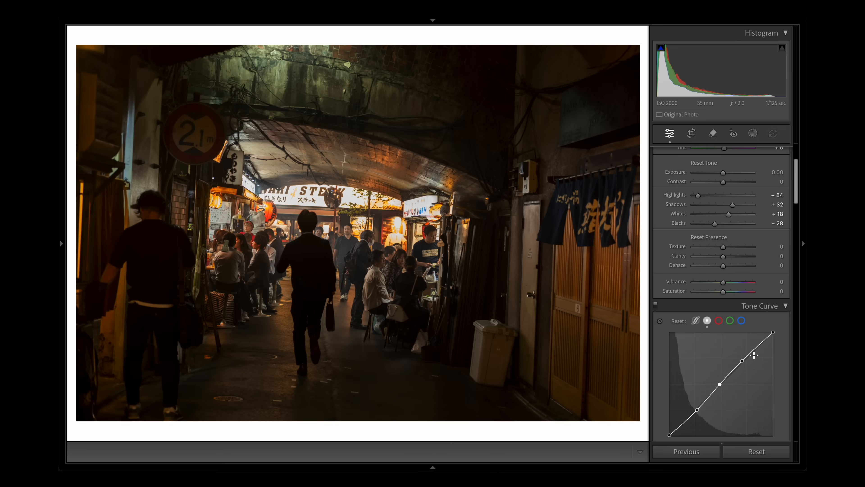
{"action": "left_click_drag", "start_coordinate": [773, 332], "coordinate": [773, 334]}
{"action": "left_click_drag", "start_coordinate": [696, 413], "coordinate": [697, 411]}
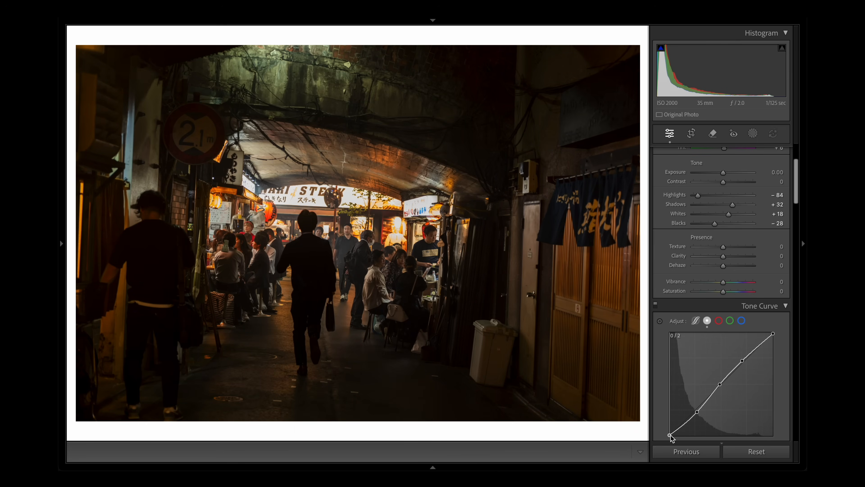
{"action": "left_click", "coordinate": [720, 385]}
{"action": "left_click_drag", "start_coordinate": [727, 388], "coordinate": [720, 385]}
Shape the red tone curve by lowering its shadows and midtones and anchoring its highlights with a point
{"action": "left_click", "coordinate": [718, 321]}
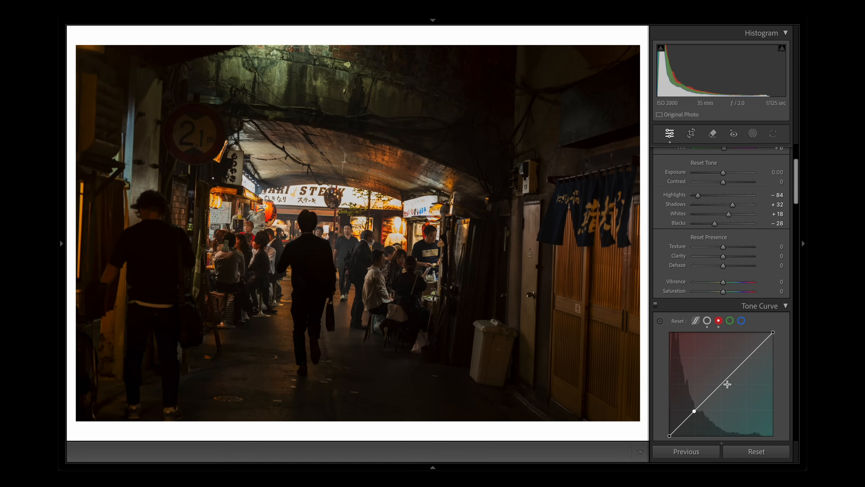
{"action": "left_click", "coordinate": [747, 358]}
{"action": "left_click_drag", "start_coordinate": [720, 386], "coordinate": [694, 417]}
{"action": "scroll", "coordinate": [705, 381], "scroll_direction": "down", "scroll_amount": 1}
{"action": "left_click", "coordinate": [747, 335]}
Slightly lower the shadow point of the blue tone curve and fine-tune its midtone point
{"action": "left_click", "coordinate": [730, 295]}
{"action": "left_click", "coordinate": [741, 295]}
{"action": "left_click_drag", "start_coordinate": [696, 394], "coordinate": [697, 396]}
{"action": "left_click_drag", "start_coordinate": [723, 356], "coordinate": [724, 356]}
Slightly lower the overall curve's shadow point and raise the green curve's midtone point
{"action": "left_click", "coordinate": [707, 295]}
{"action": "mouse_move", "coordinate": [698, 386]}
{"action": "left_mouse_down"}
{"action": "mouse_move", "coordinate": [720, 357]}
{"action": "mouse_move", "coordinate": [697, 387]}
{"action": "left_mouse_up"}
{"action": "left_click", "coordinate": [730, 295]}
{"action": "left_click_drag", "start_coordinate": [720, 360], "coordinate": [721, 358]}
Slightly lower the red curve's midtones, try a stronger drop in its shadows, and undo that shadow change
{"action": "left_click", "coordinate": [719, 295]}
{"action": "left_click_drag", "start_coordinate": [717, 365], "coordinate": [718, 367]}
{"action": "left_click_drag", "start_coordinate": [694, 388], "coordinate": [692, 398]}
{"action": "key", "text": "super+z"}
Refine the blue curve with its highlight point at Input 185, Output 185, and set Texture to -16 and Clarity to -24
{"action": "left_click", "coordinate": [730, 295]}
{"action": "left_click", "coordinate": [741, 296]}
{"action": "left_click_drag", "start_coordinate": [725, 361], "coordinate": [724, 363]}
{"action": "left_click_drag", "start_coordinate": [696, 389], "coordinate": [694, 391]}
{"action": "left_click_drag", "start_coordinate": [745, 336], "coordinate": [745, 336]}
{"action": "left_click_drag", "start_coordinate": [724, 222], "coordinate": [716, 233]}
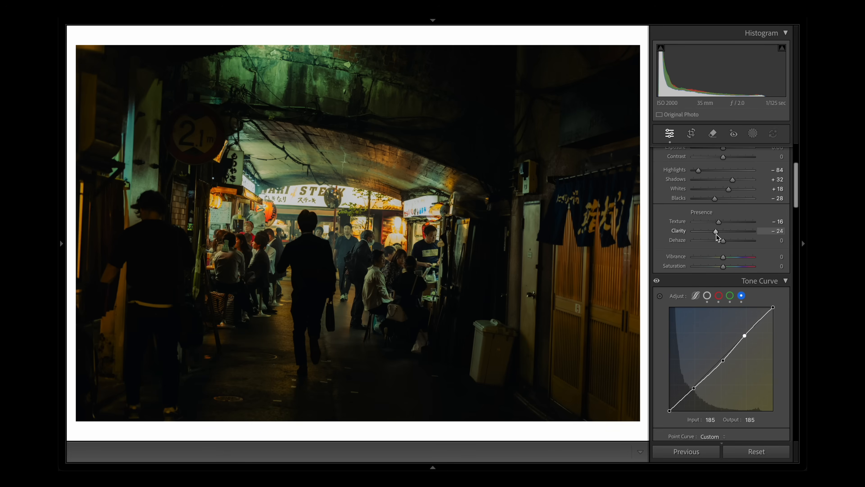
Set the Color Mixer hues to Red -17, Orange -11, Yellow -27, Green +9, Aqua +17, Blue +24, Purple -75 and Magenta -4
{"action": "scroll", "coordinate": [712, 307], "scroll_direction": "down", "scroll_amount": 5}
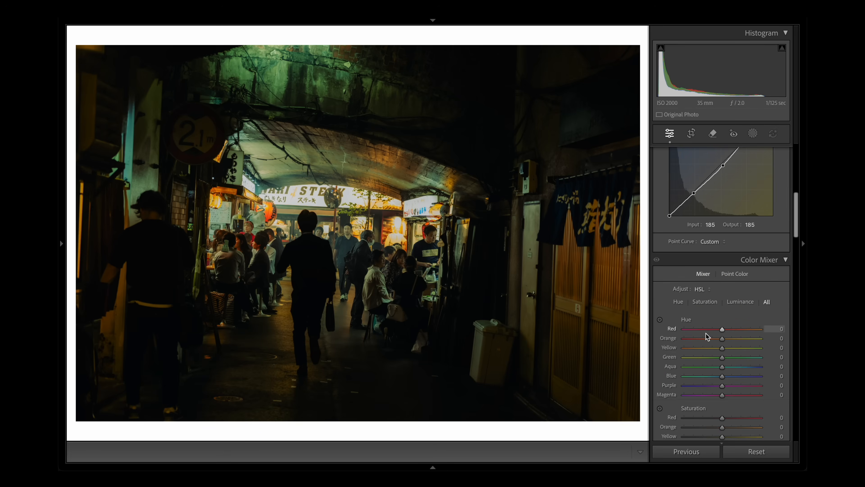
{"action": "scroll", "coordinate": [708, 333], "scroll_direction": "down", "scroll_amount": 1}
{"action": "scroll", "coordinate": [709, 348], "scroll_direction": "up", "scroll_amount": 5}
{"action": "scroll", "coordinate": [709, 348], "scroll_direction": "down", "scroll_amount": 5}
{"action": "left_click_drag", "start_coordinate": [722, 324], "coordinate": [717, 333]}
{"action": "mouse_move", "coordinate": [722, 343]}
{"action": "left_mouse_down"}
{"action": "mouse_move", "coordinate": [712, 343]}
{"action": "mouse_move", "coordinate": [726, 353]}
{"action": "left_mouse_up"}
{"action": "left_click_drag", "start_coordinate": [722, 362], "coordinate": [731, 371]}
{"action": "scroll", "coordinate": [722, 384], "scroll_direction": "down", "scroll_amount": 4}
{"action": "left_click_drag", "start_coordinate": [722, 317], "coordinate": [694, 317]}
Set the Color Mixer saturation to Red +23, Orange -28, Yellow -20, Green +34 and Aqua +27
{"action": "mouse_move", "coordinate": [722, 343]}
{"action": "left_mouse_down"}
{"action": "mouse_move", "coordinate": [732, 343]}
{"action": "mouse_move", "coordinate": [718, 352]}
{"action": "left_mouse_up"}
{"action": "mouse_move", "coordinate": [722, 361]}
{"action": "left_mouse_down"}
{"action": "mouse_move", "coordinate": [709, 362]}
{"action": "mouse_move", "coordinate": [725, 371]}
{"action": "left_mouse_up"}
{"action": "left_click_drag", "start_coordinate": [722, 380], "coordinate": [730, 380]}
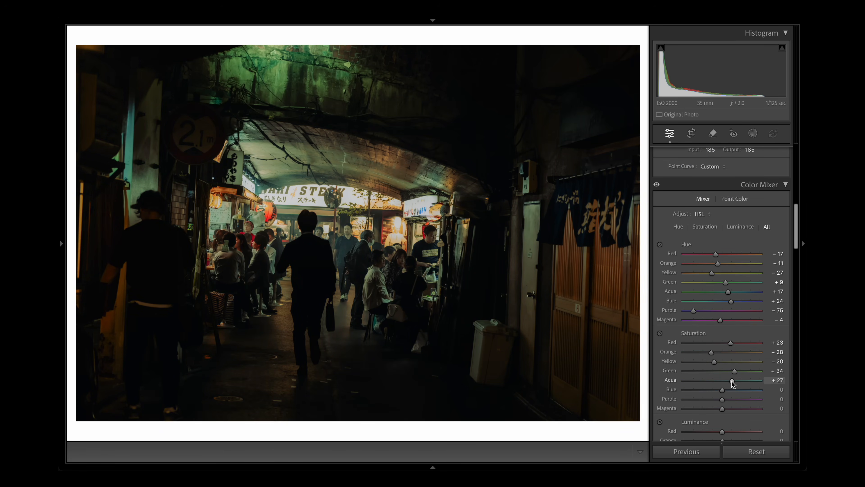